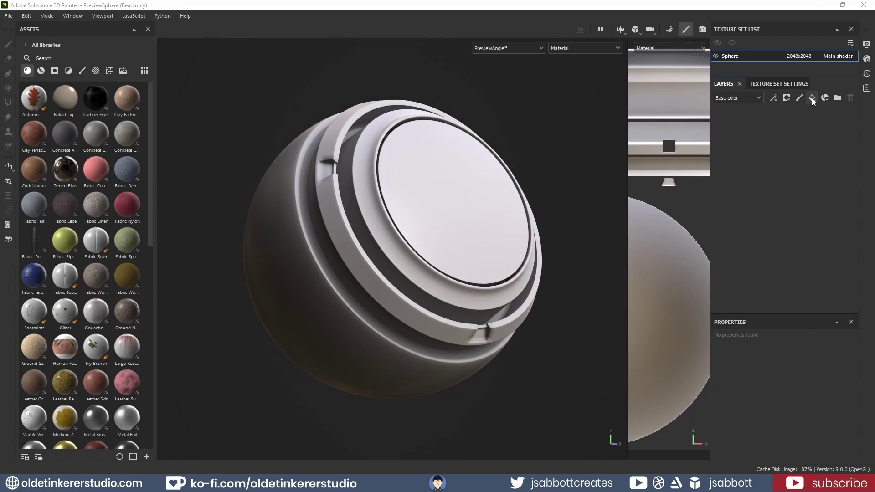
- Add a new fill layer to the Sphere stack and rename it 'base layer'
click(813, 100)
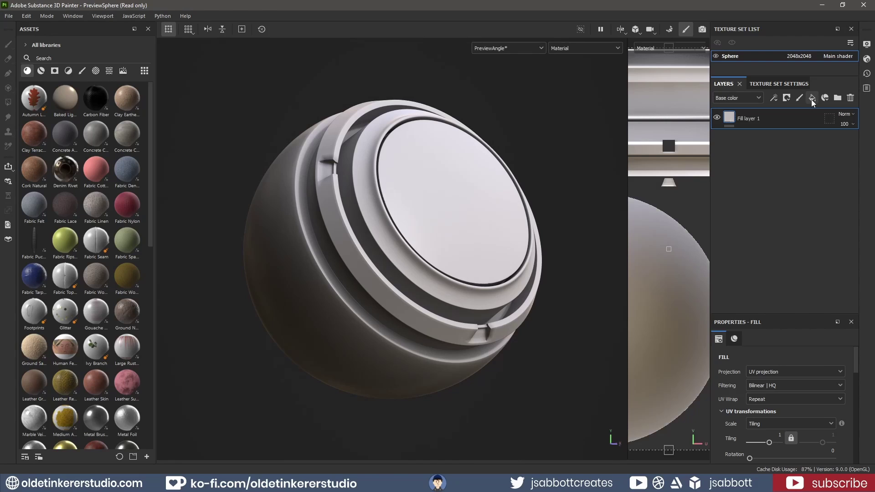
double_click(753, 119)
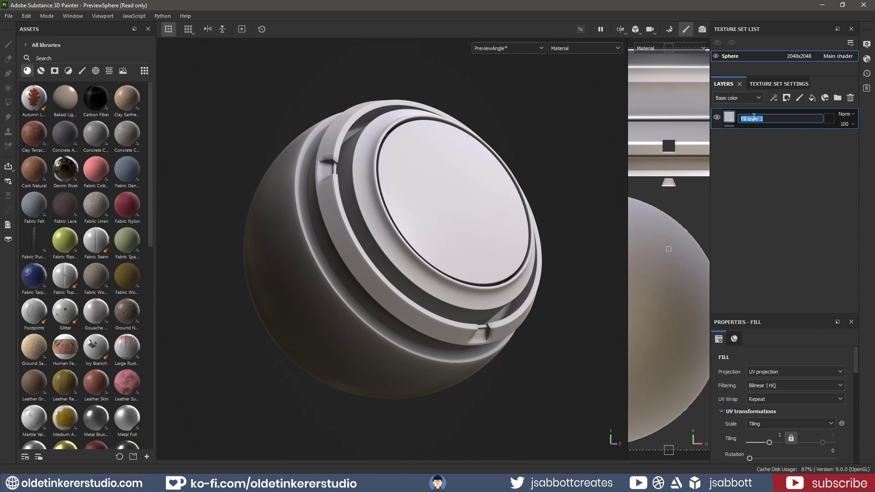
text(base layer)
key(Return)
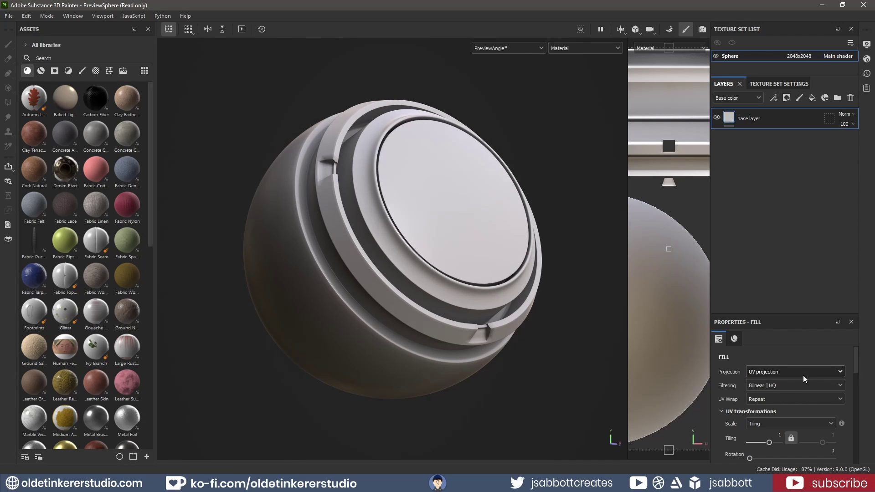
- Set the base layer's base colour to hex 29729c
scroll(804, 375, down, 4)
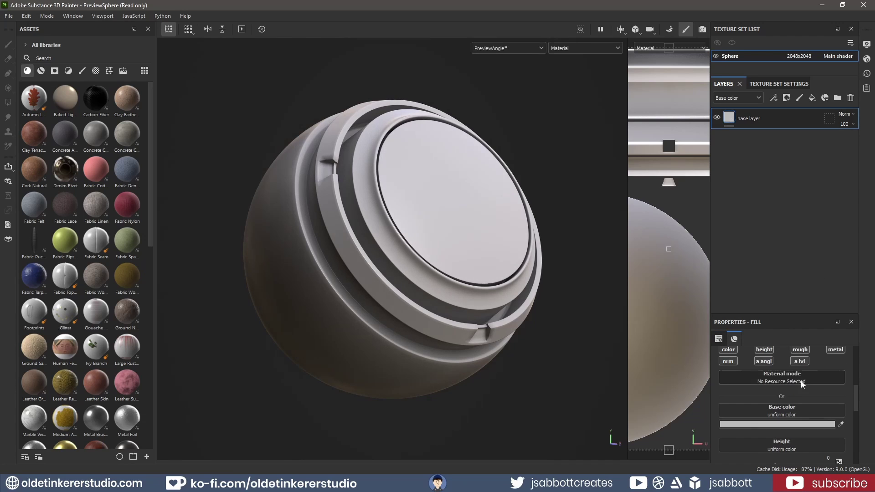
scroll(804, 393, down, 2)
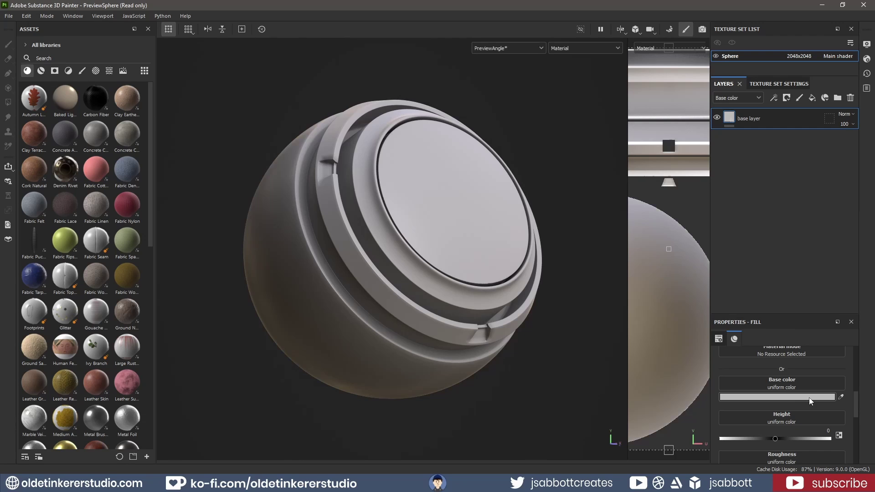
click(809, 398)
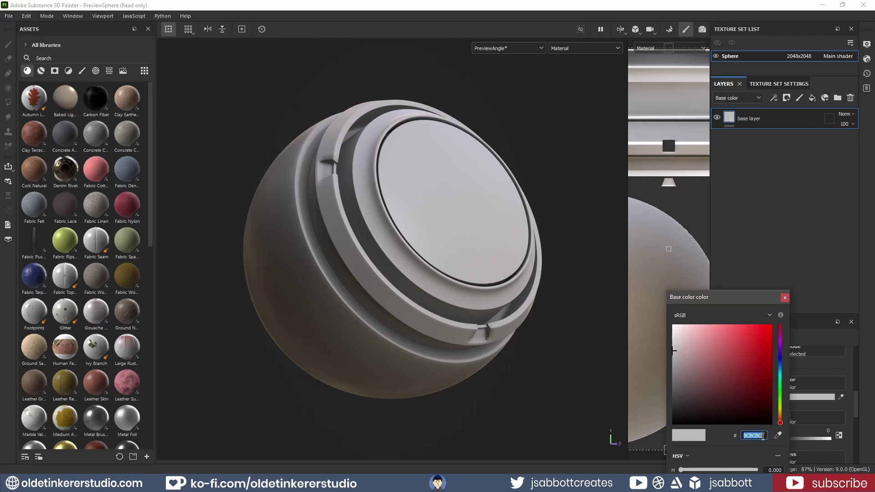
text(29729c)
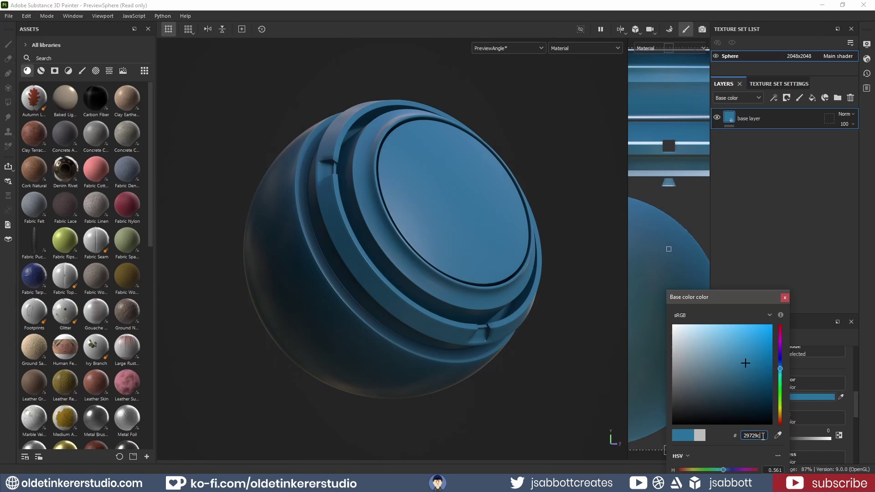
click(785, 298)
- Set the base layer's roughness to 0.9
scroll(802, 415, down, 2)
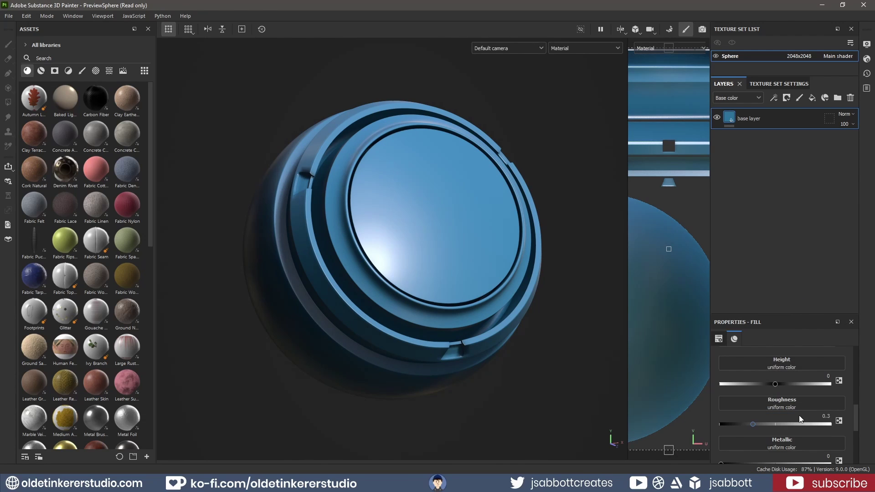
click(827, 416)
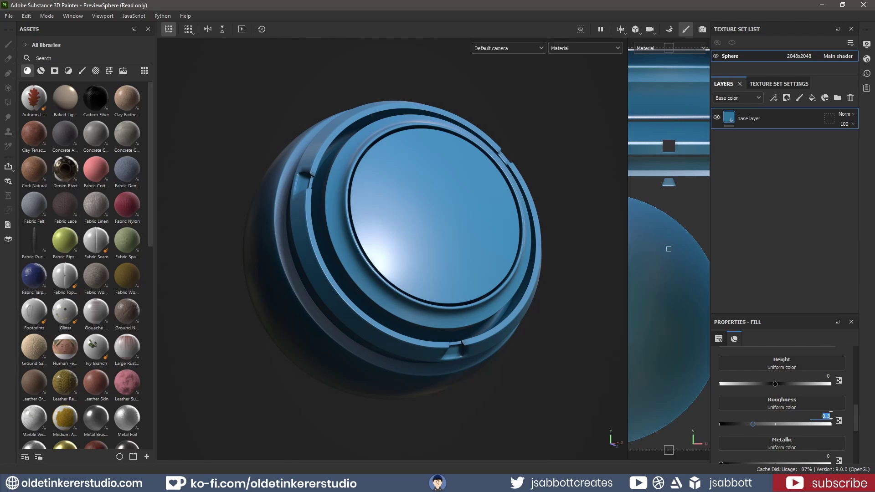
text(0.9)
key(Return)
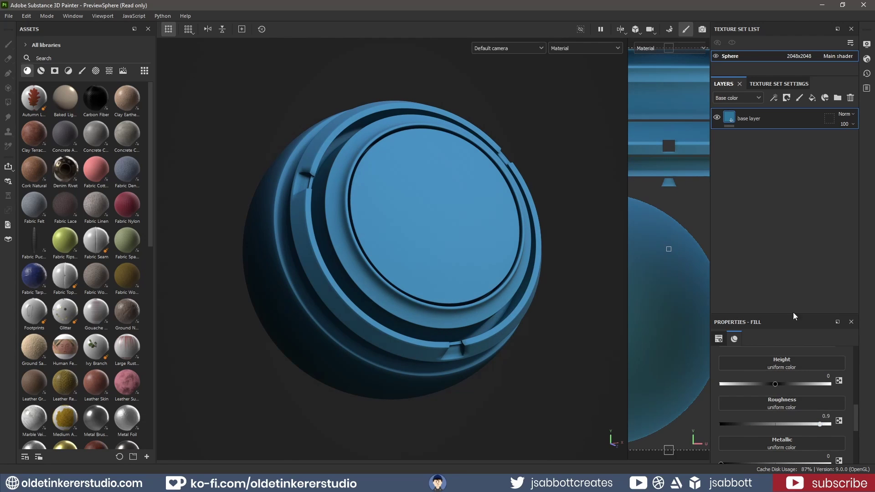
- Duplicate the base layer as 'dirt', give it a black mask, and add a fill effect
key(ctrl+d)
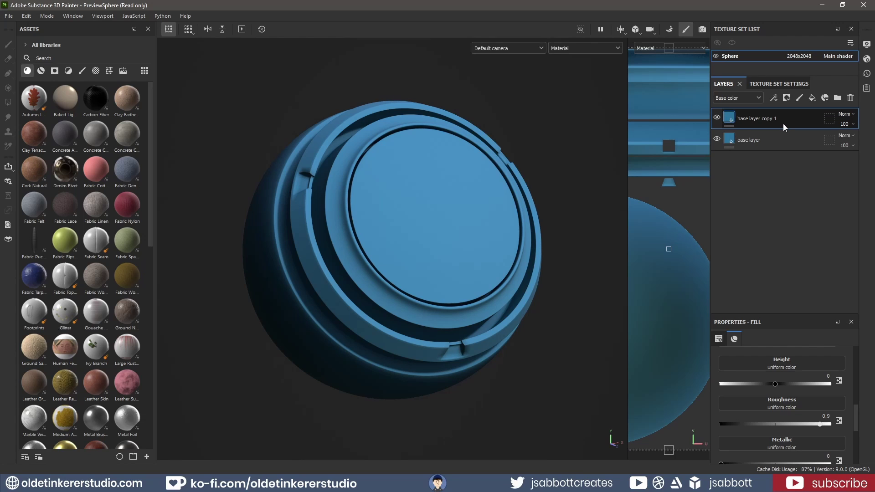
double_click(761, 119)
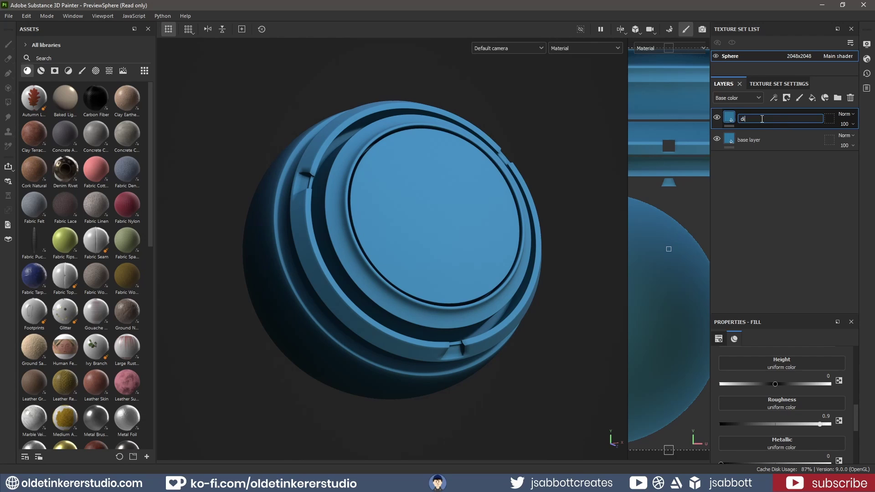
right_click(762, 121)
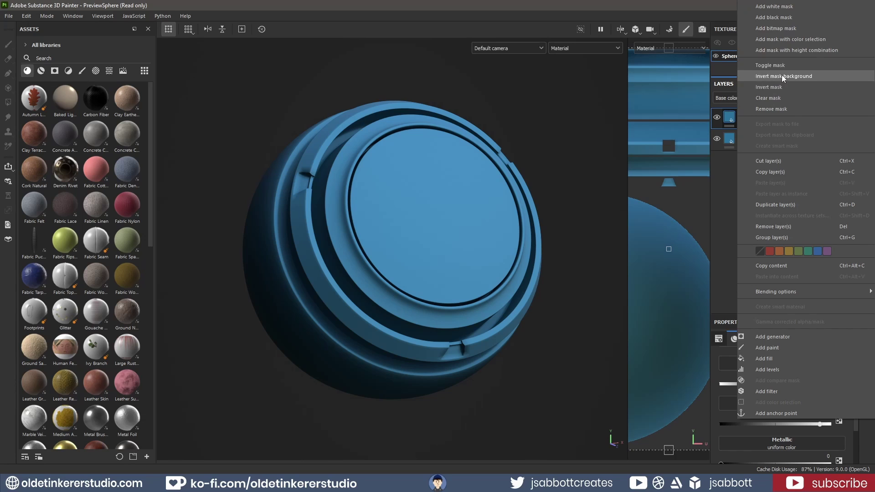
click(787, 18)
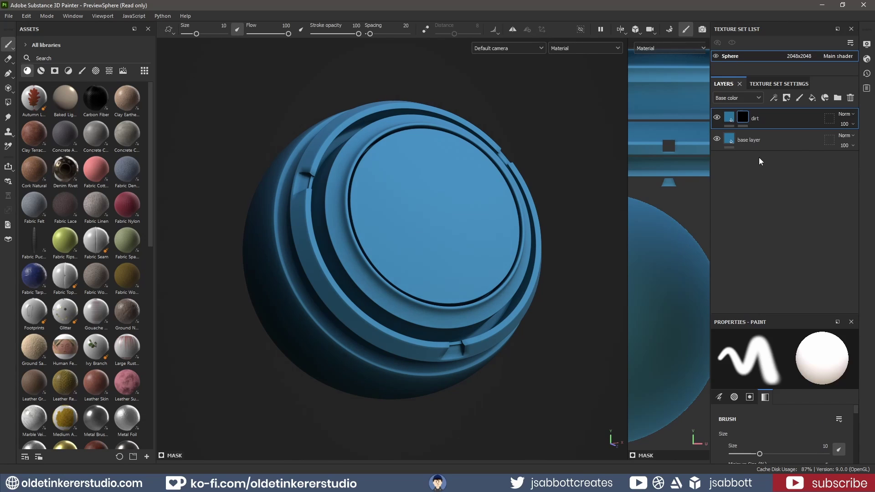
right_click(742, 116)
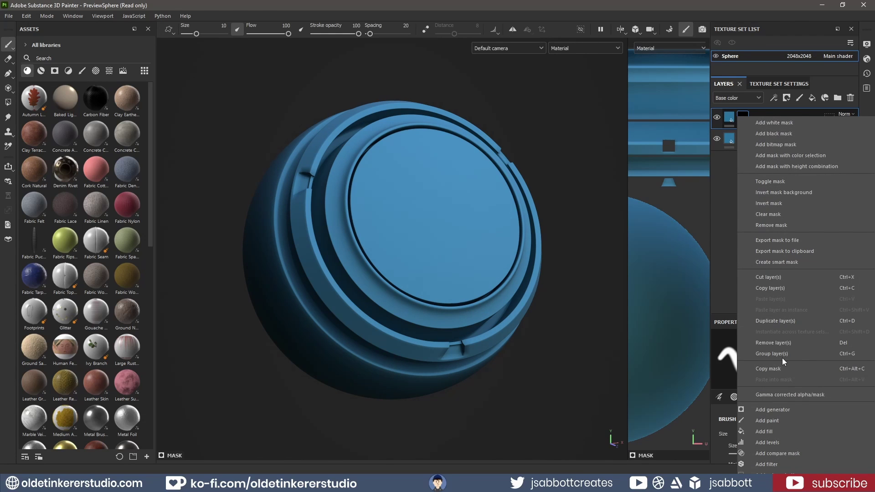
click(777, 431)
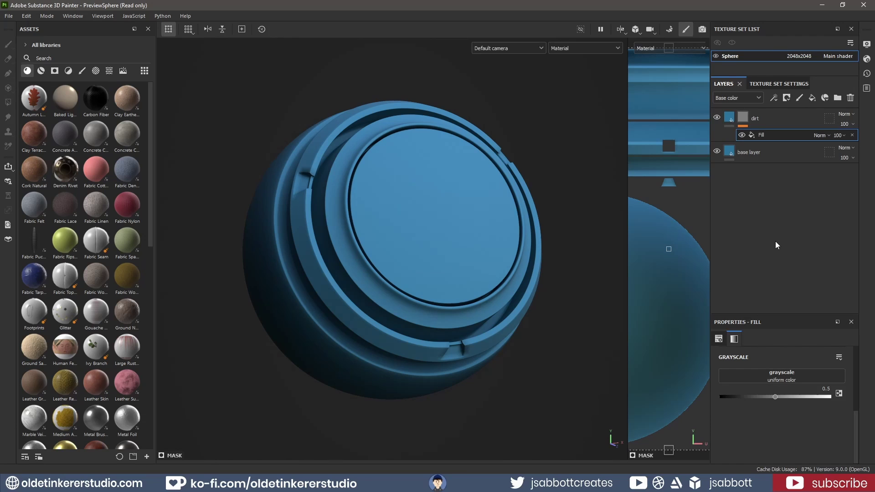
- Search textures for 'dirt' and use Grunge Scratches Dirty as the mask fill's grayscale
click(110, 71)
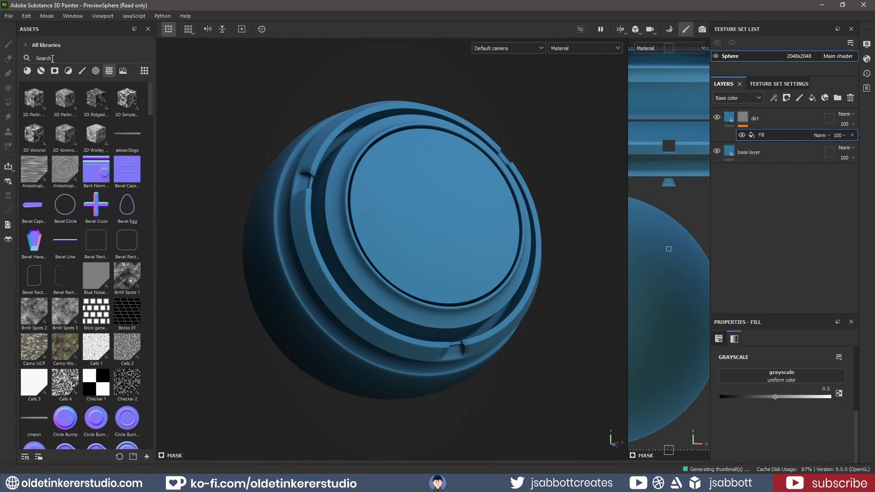
text(dirt)
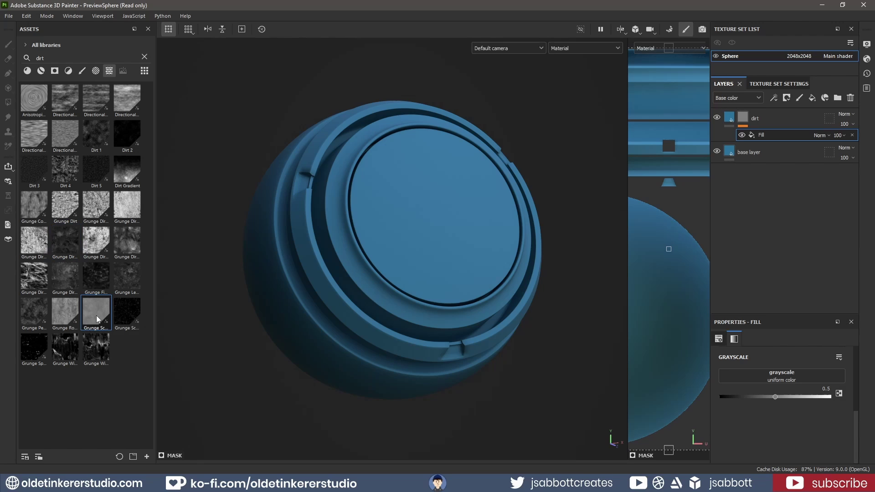
drag(96, 311, 787, 376)
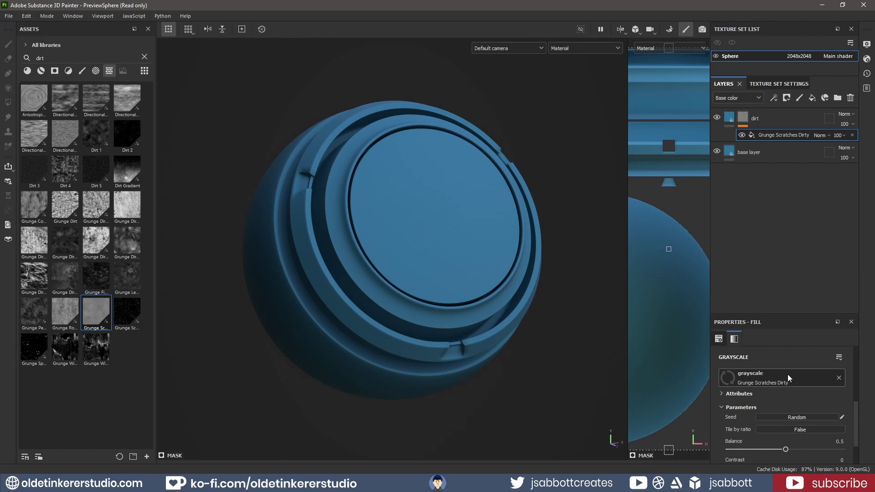
- Set the dirt layer to Linear burn with mask contrast 0.4, balance 0.53, offset 0.29/0.08
click(848, 114)
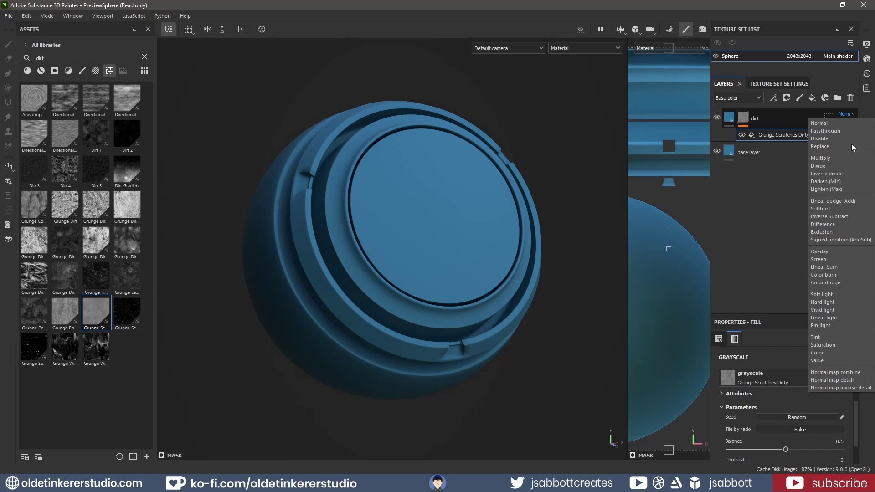
click(843, 269)
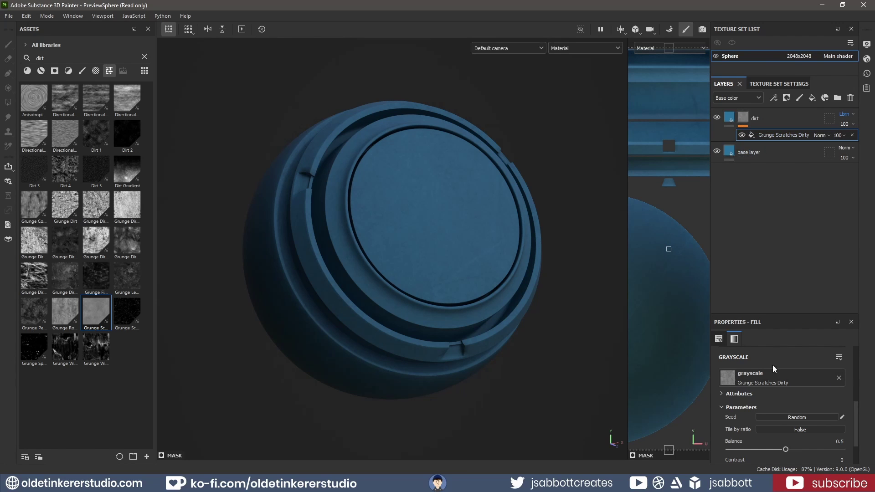
scroll(769, 398, down, 1)
scroll(769, 399, down, 1)
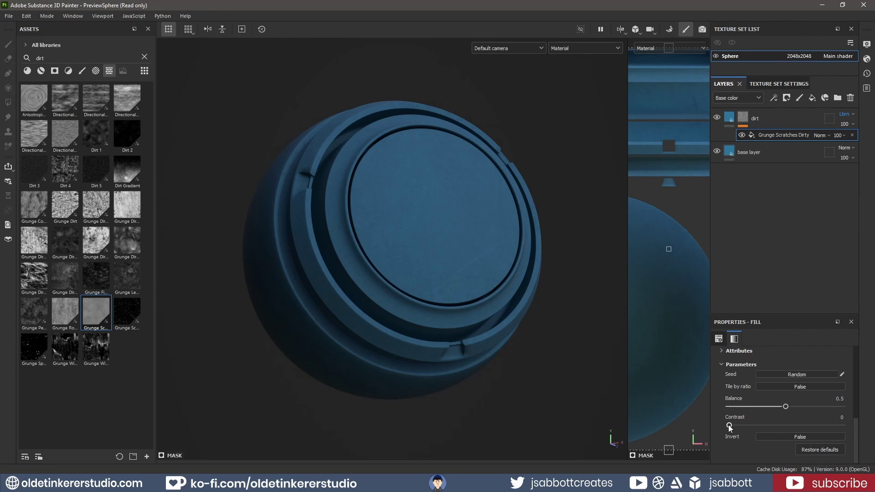
drag(729, 424, 789, 407)
scroll(783, 420, up, 3)
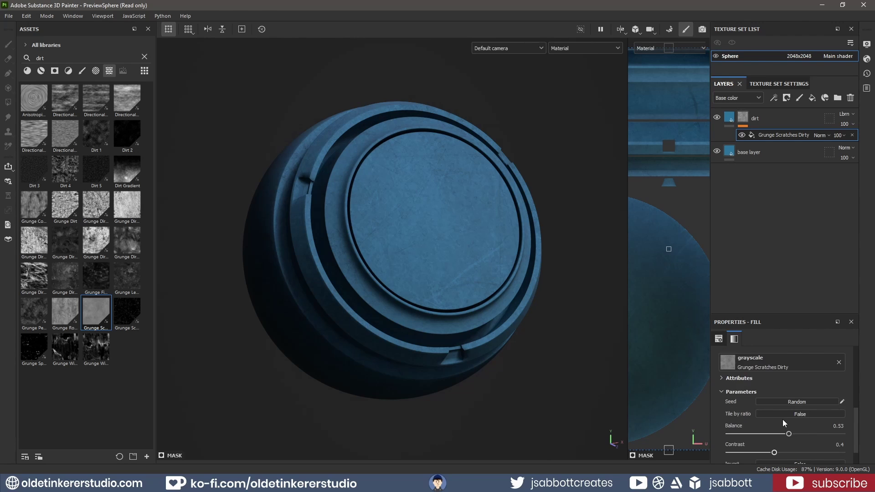
drag(766, 428, 820, 429)
- Duplicate the dirt layer and name the copy 'curvature'
click(783, 118)
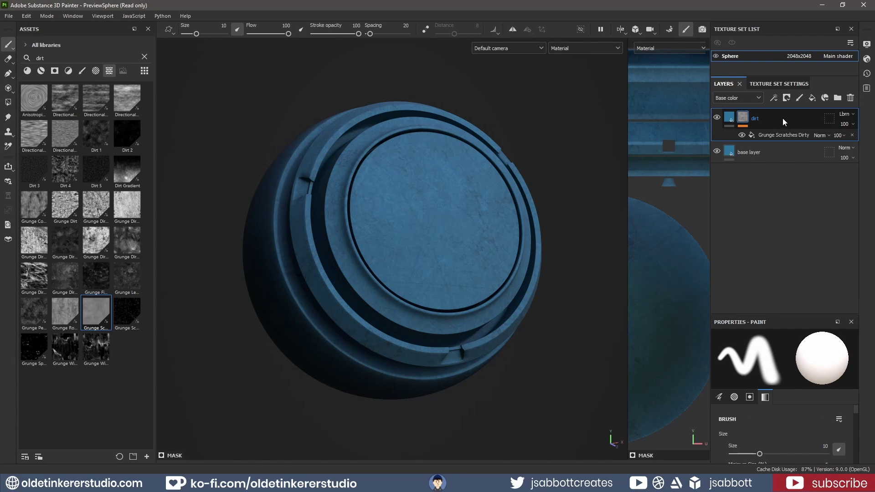
key(ctrl+d)
double_click(764, 120)
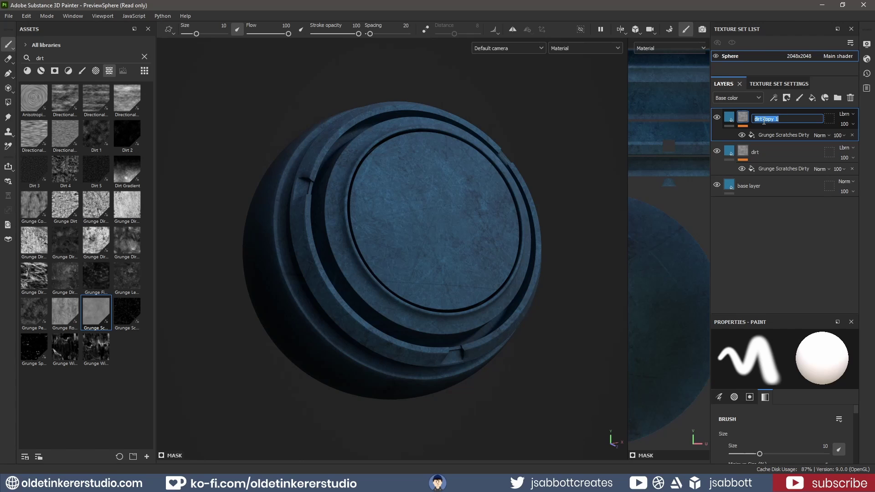
text(curvature)
key(Return)
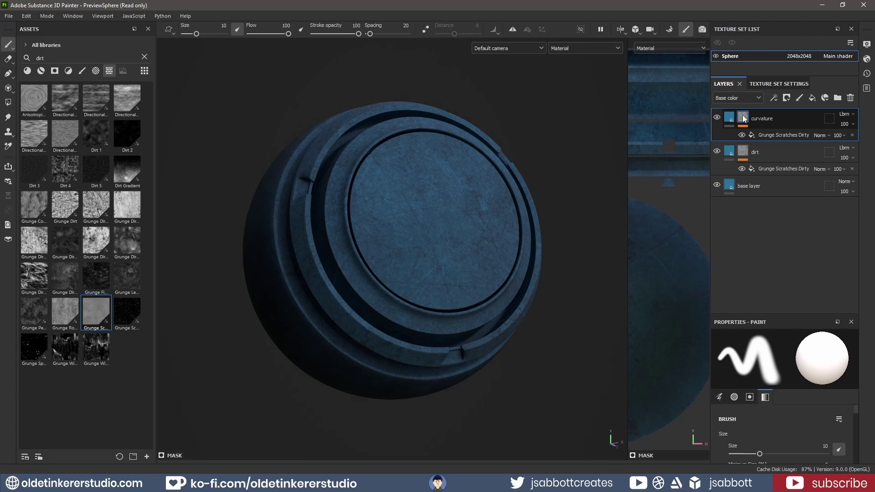
- Remove the grunge fill effect from the curvature mask and add a generator
click(852, 135)
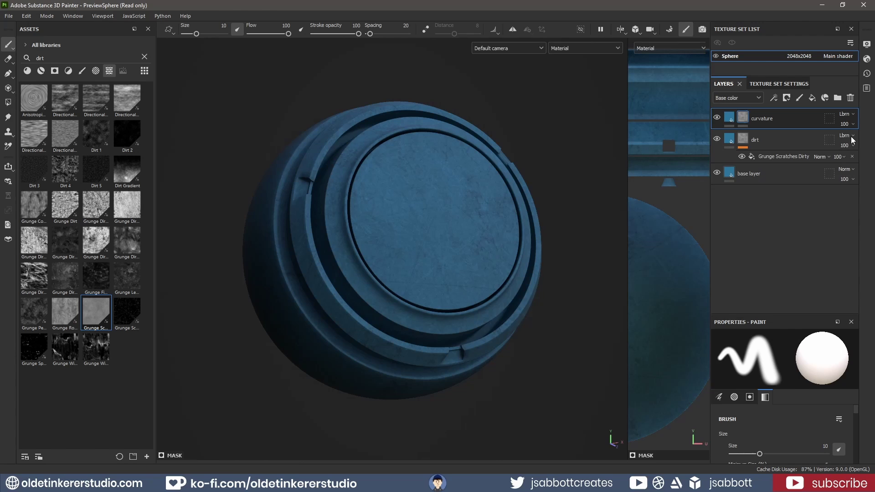
right_click(740, 117)
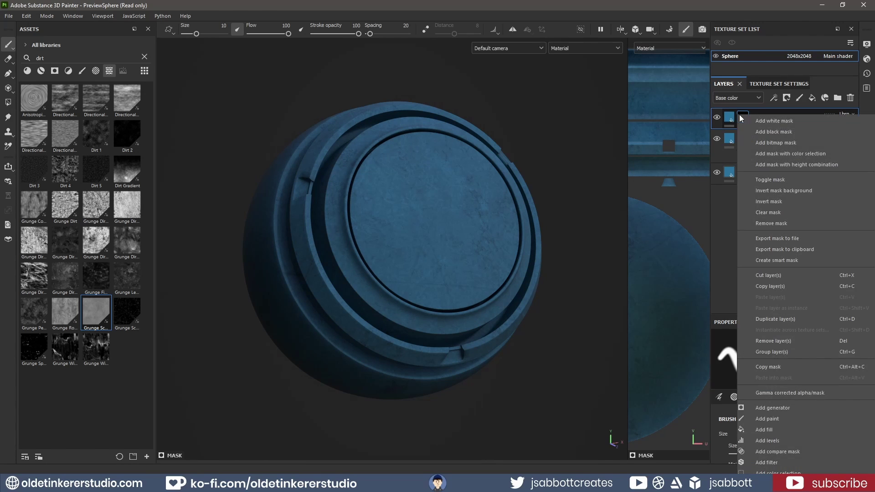
click(806, 411)
- Choose the Curvature generator and set the curvature layer to Normal blending
click(774, 362)
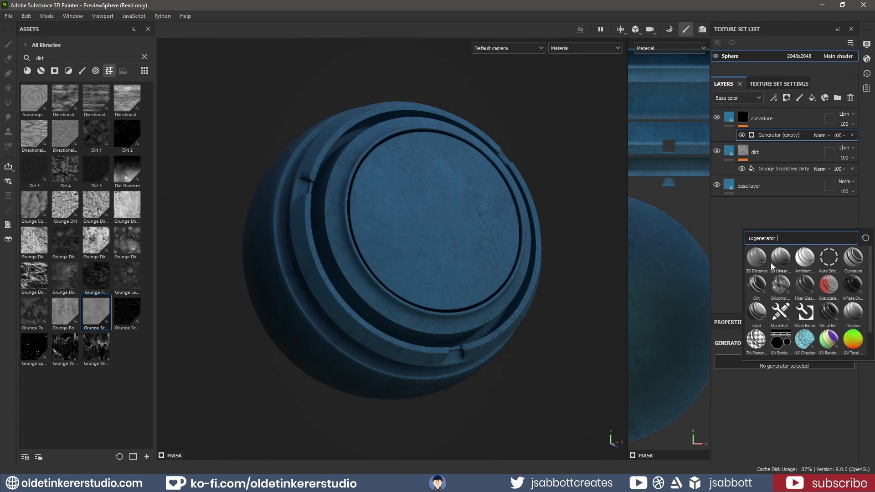
text(curv)
click(755, 259)
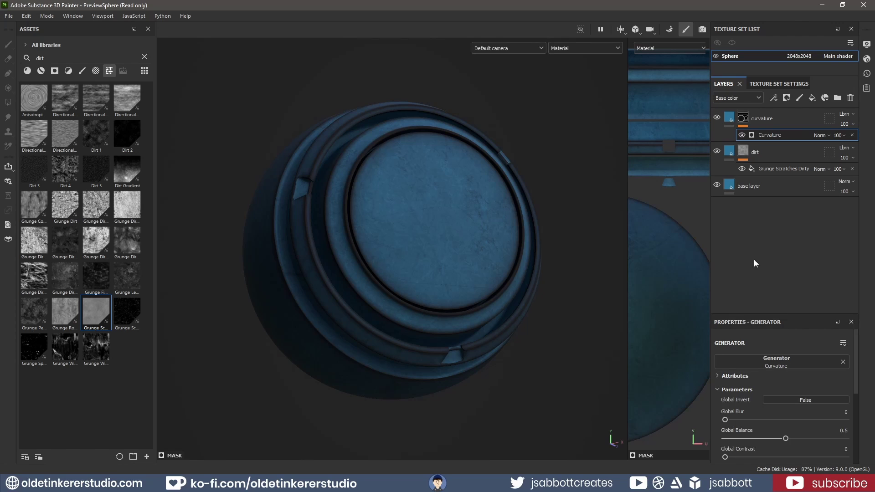
click(851, 116)
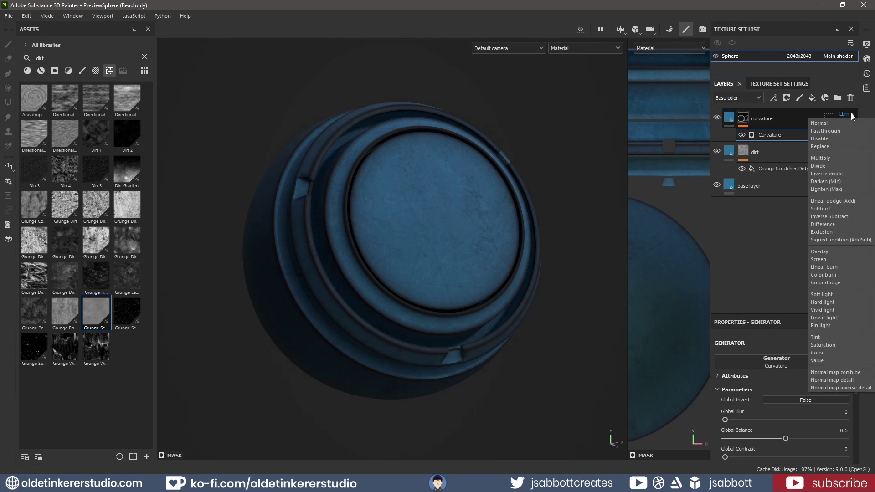
click(843, 124)
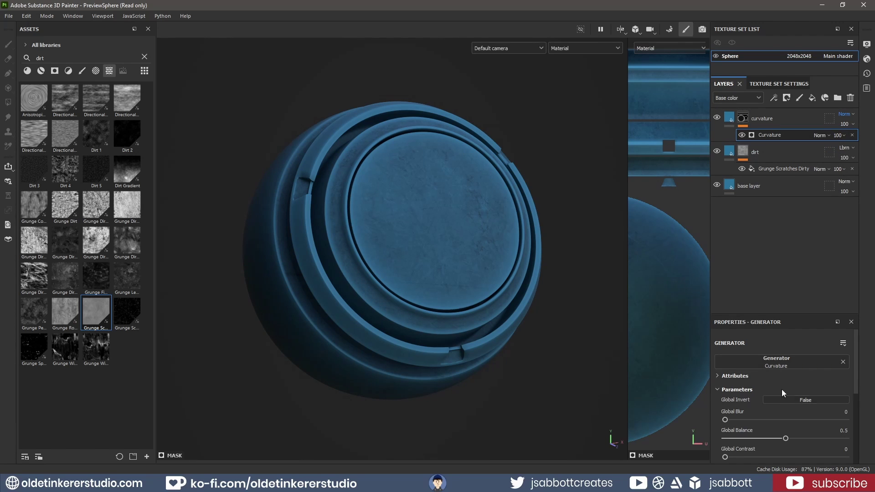
- Set the generator's global contrast to 0.14 and global balance to 0.6
scroll(788, 425, down, 1)
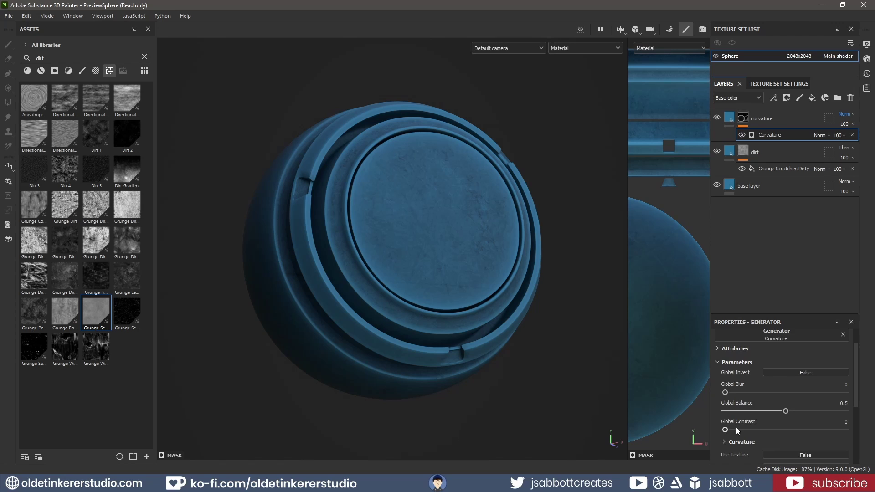
drag(725, 430, 742, 430)
drag(786, 411, 797, 414)
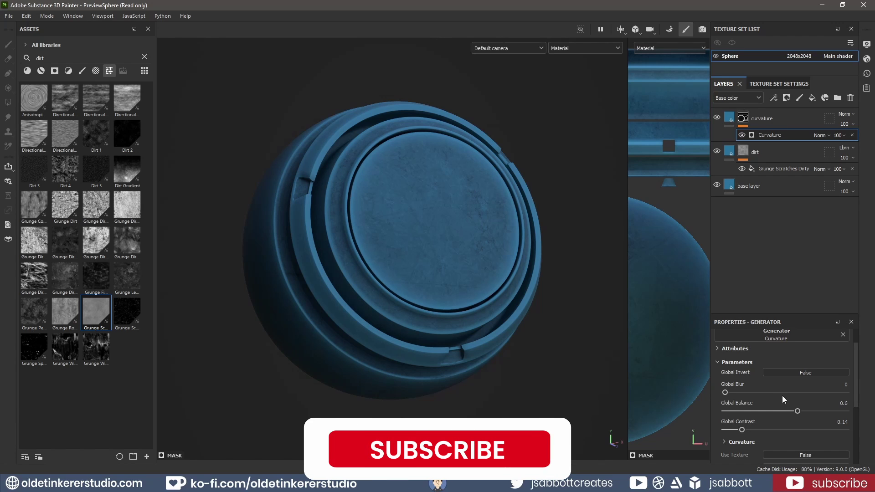
- Set Use Texture to True and plug Grunge Dirt into the generator's Texture input
scroll(782, 396, down, 2)
click(800, 430)
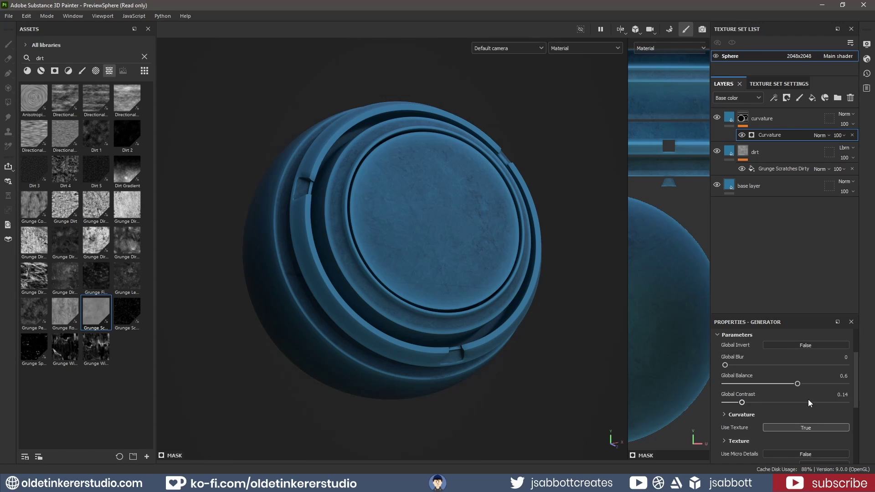
scroll(808, 399, up, 3)
click(144, 57)
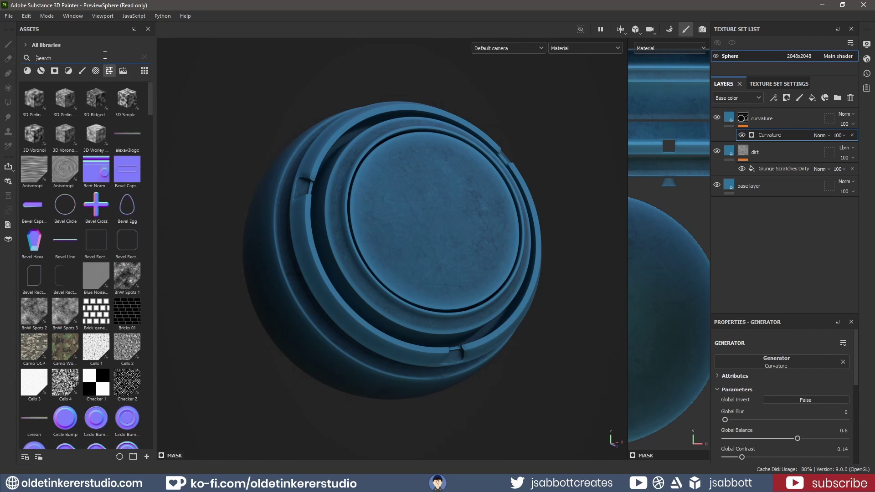
text(grunge)
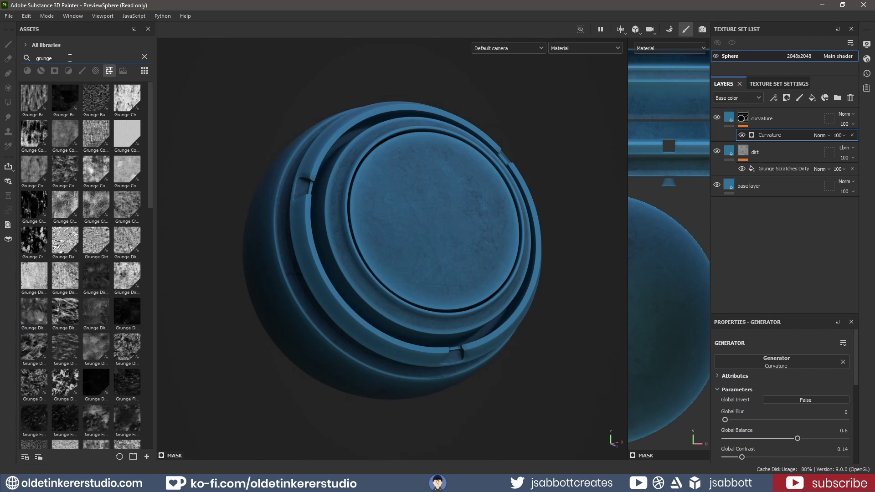
click(89, 245)
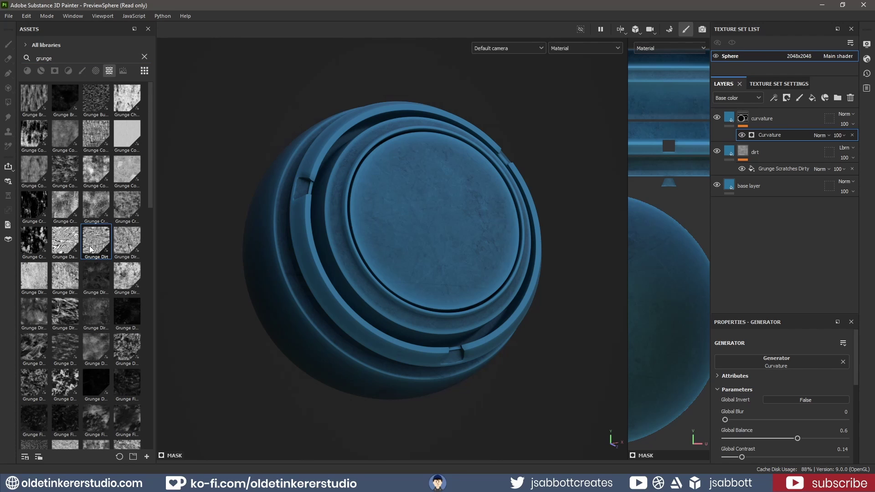
scroll(806, 368, down, 5)
scroll(805, 370, down, 1)
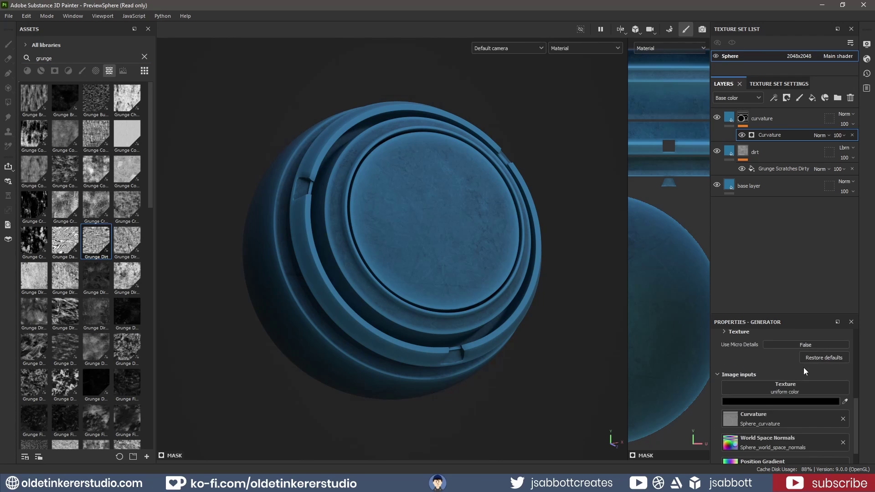
drag(96, 242, 814, 392)
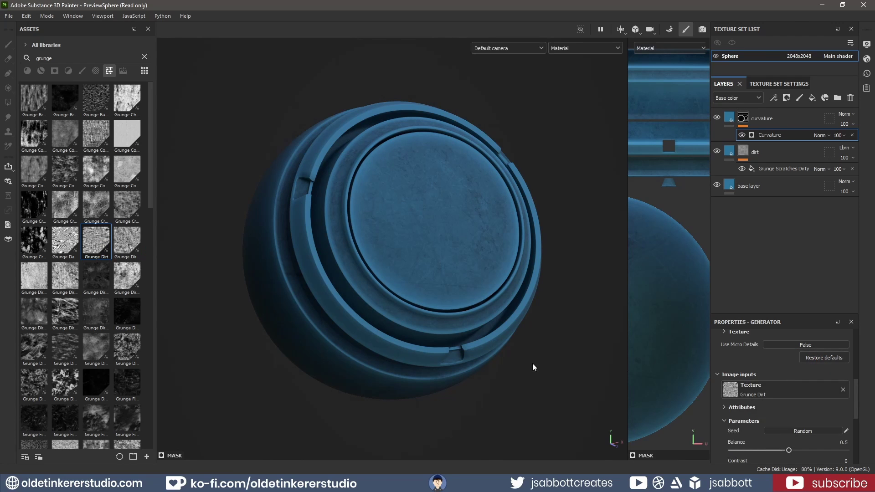
- Switch the curvature layer to Passthrough blending at 74 opacity
scroll(532, 362, up, 2)
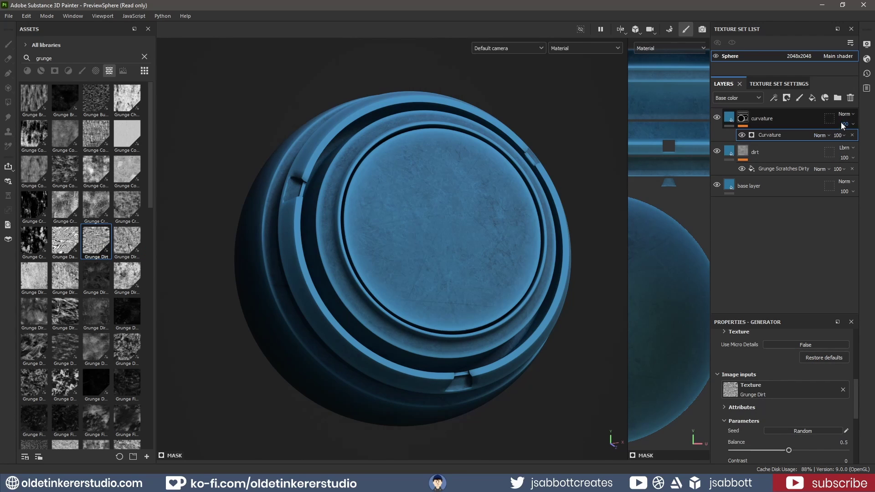
click(852, 114)
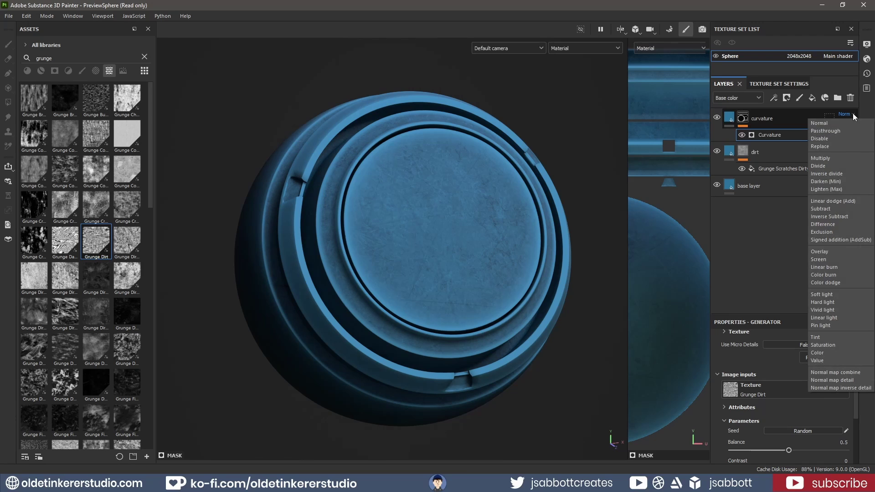
click(847, 130)
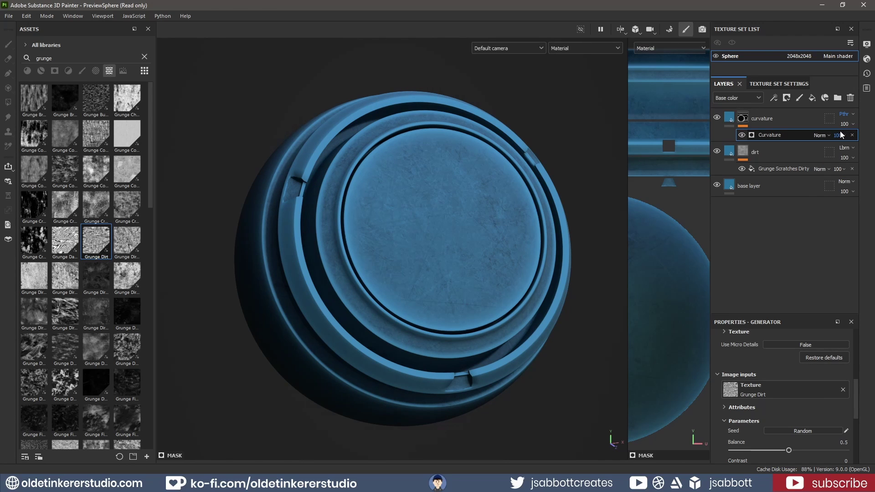
click(843, 135)
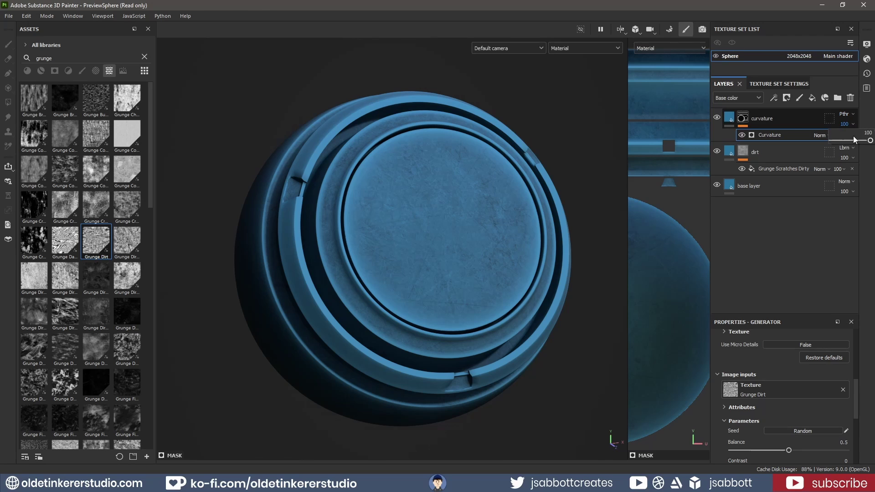
drag(868, 144, 859, 142)
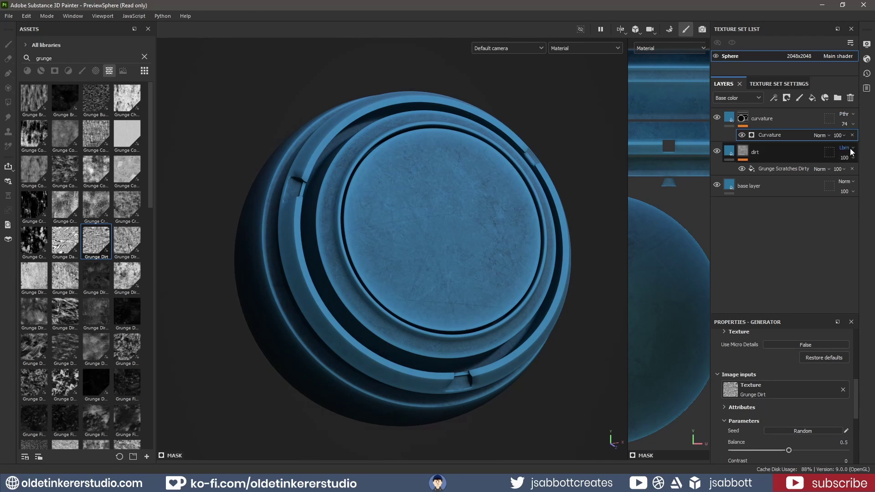
- Recolour the curvature layer's fill to the grey-blue hex 507082
click(729, 118)
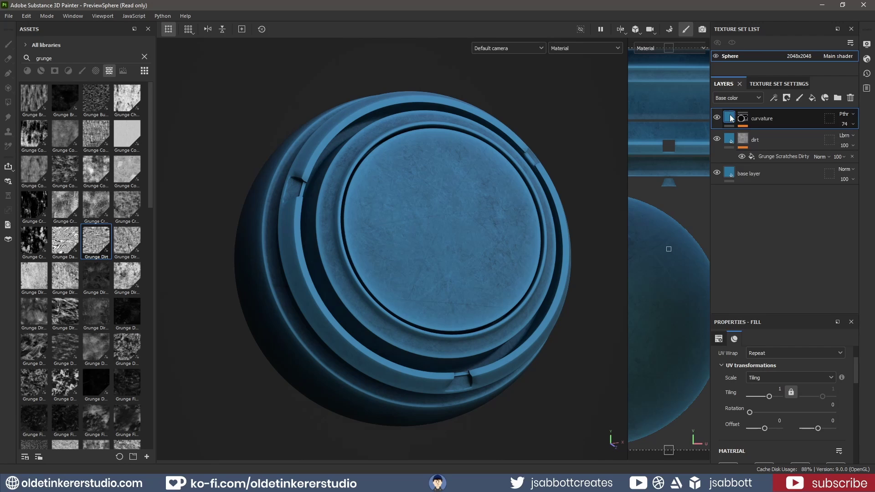
scroll(781, 394, down, 5)
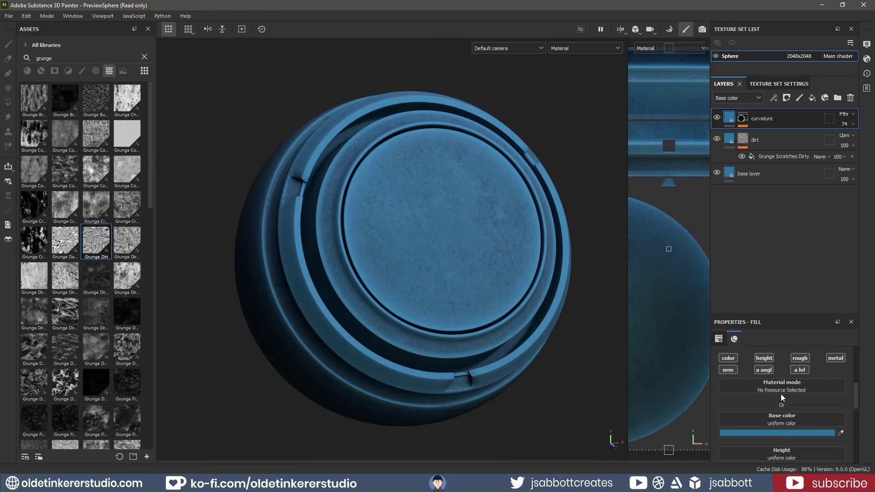
click(770, 406)
double_click(763, 436)
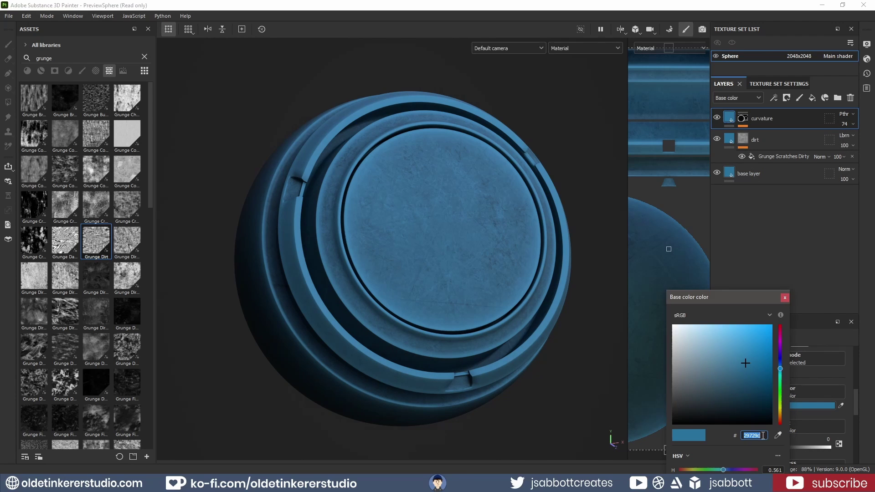
text(507082)
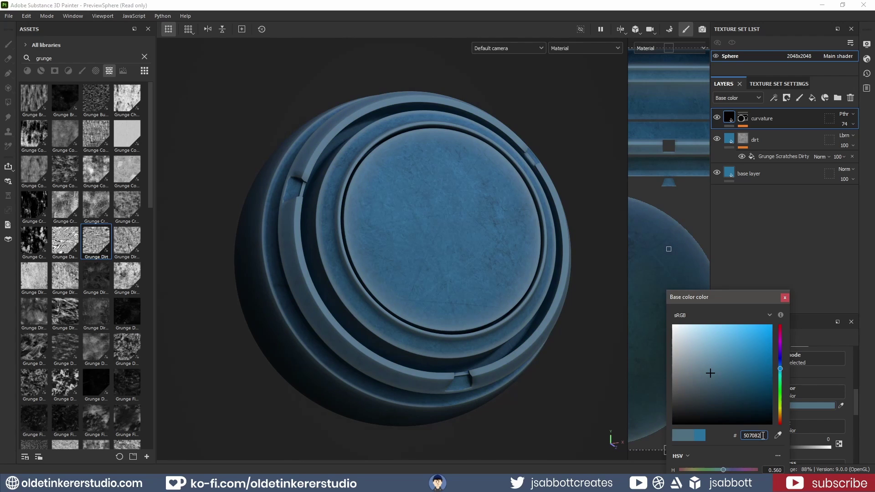
click(785, 298)
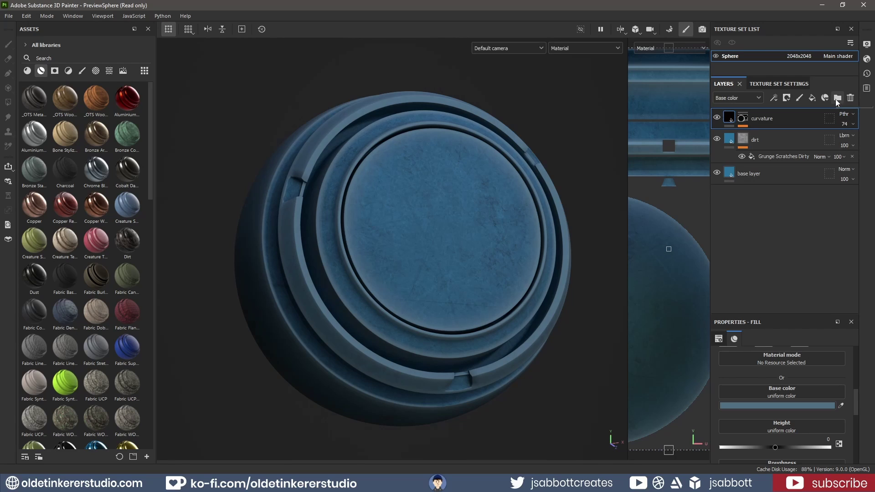
- Add a new layer folder and name it '_OTS Matte Plastic'
click(837, 98)
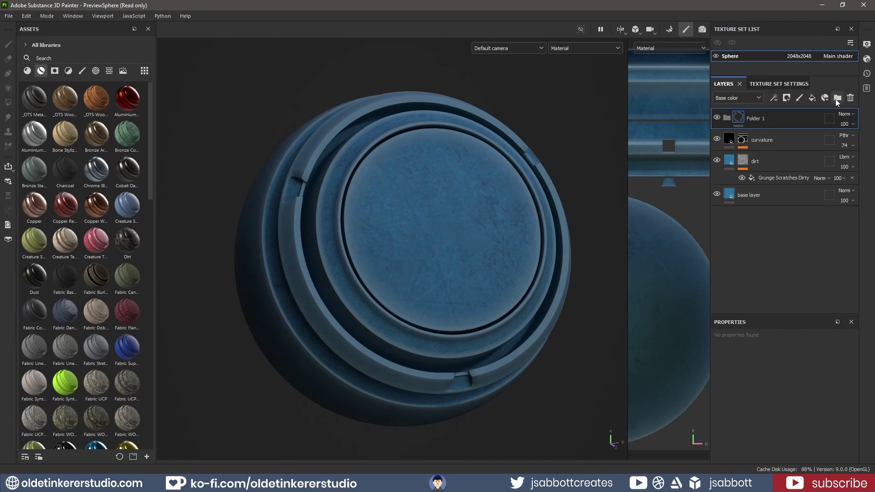
double_click(760, 119)
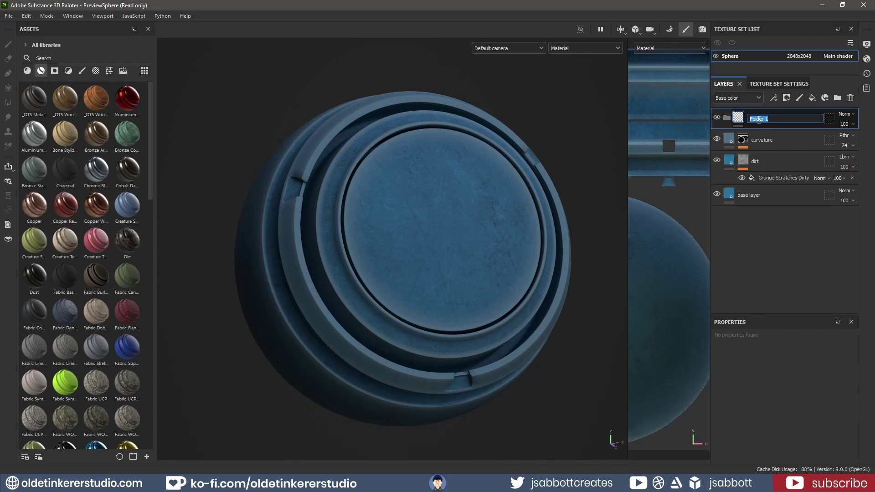
text(_OTS Matte Plastic)
key(Return)
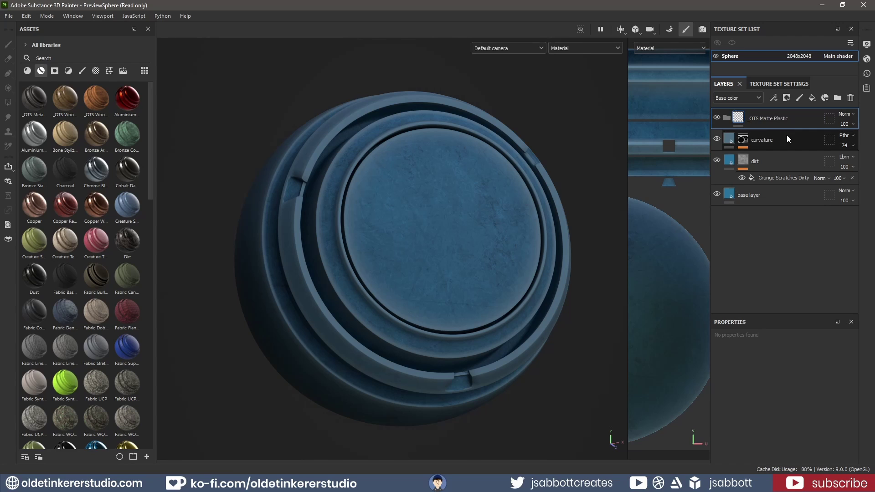
- Move the curvature, dirt and base layers into the folder, then collapse it
click(788, 138)
shift+click(778, 194)
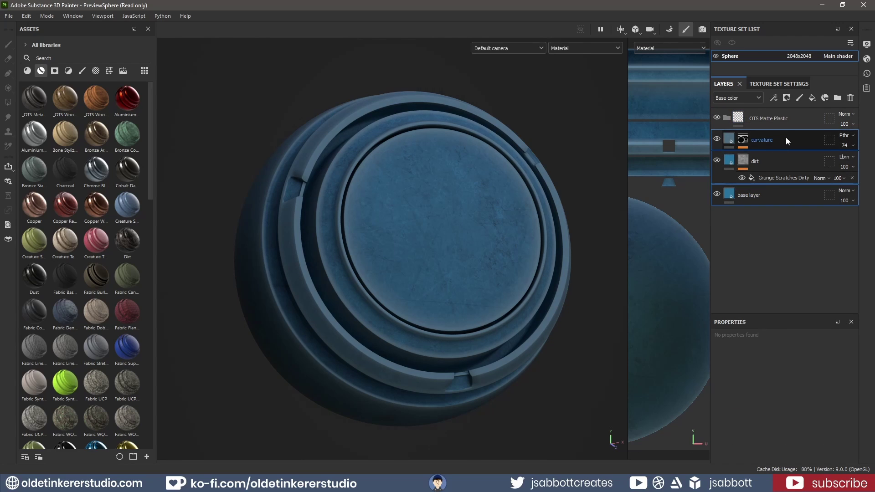
drag(786, 138, 790, 117)
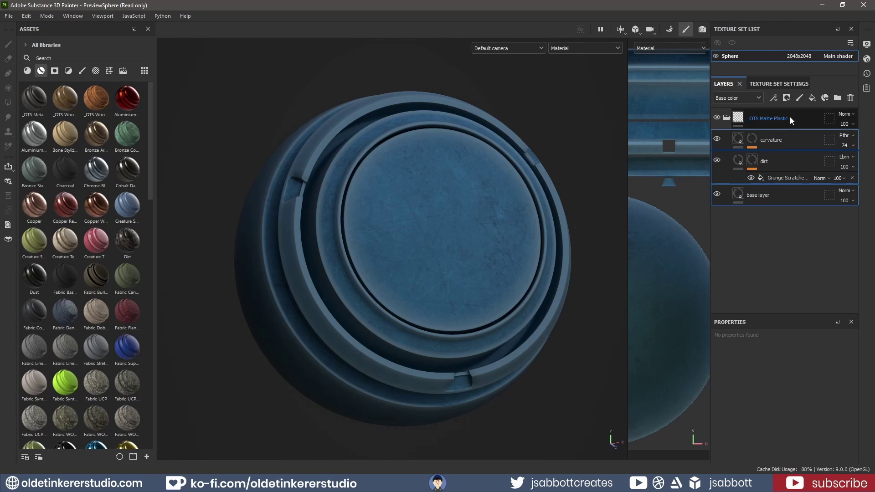
click(728, 120)
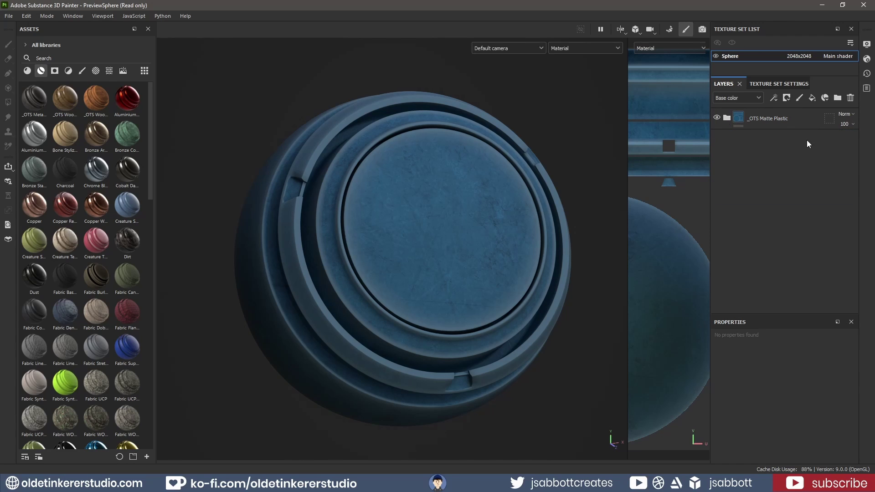
- Turn the '_OTS Matte Plastic' folder into a smart material from its right-click menu
right_click(800, 121)
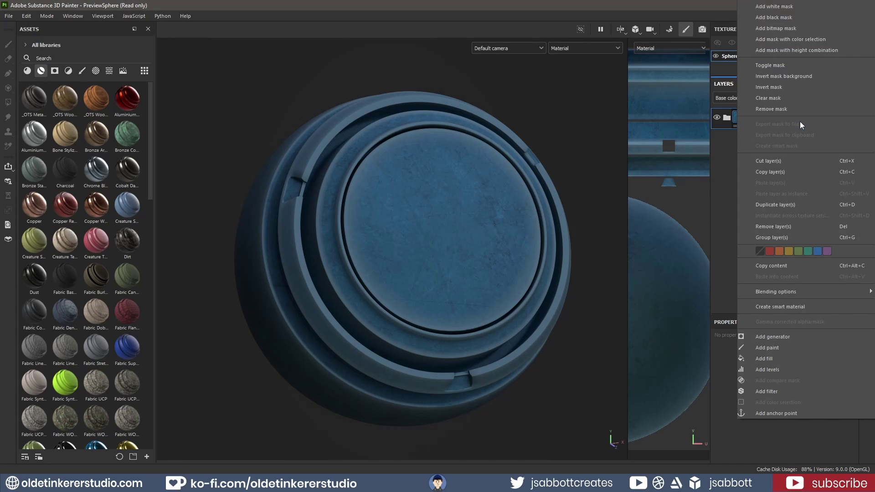
click(795, 308)
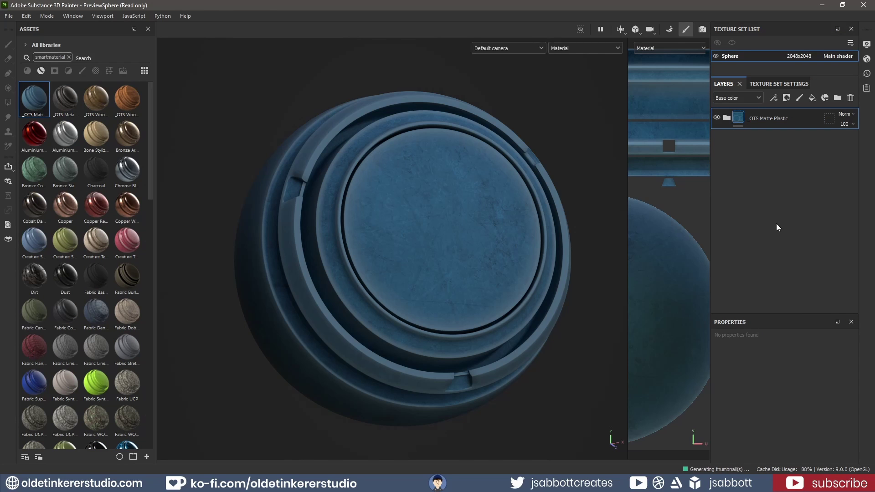